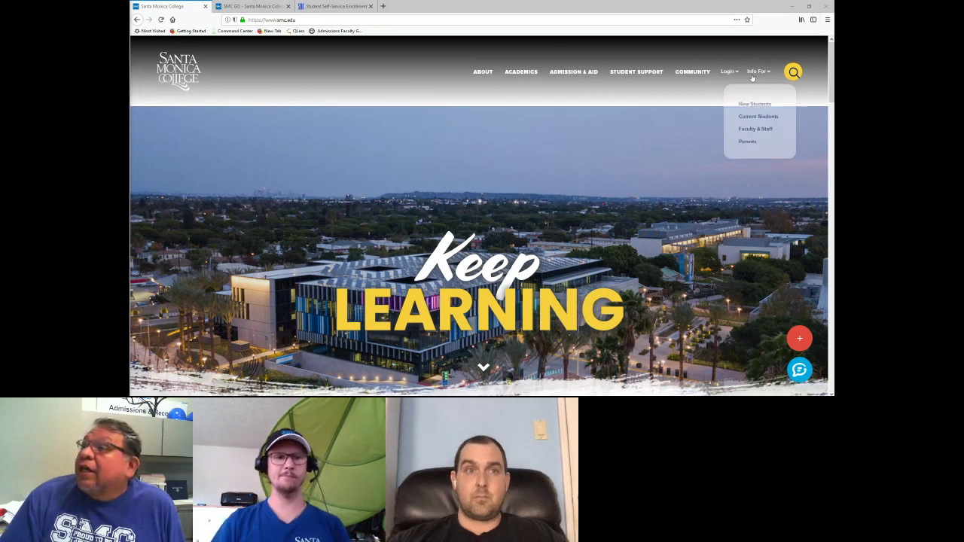
Step: Open Corsair Connect from the Login menu on smc.edu
{"action": "mouse_move", "coordinate": [733, 73]}
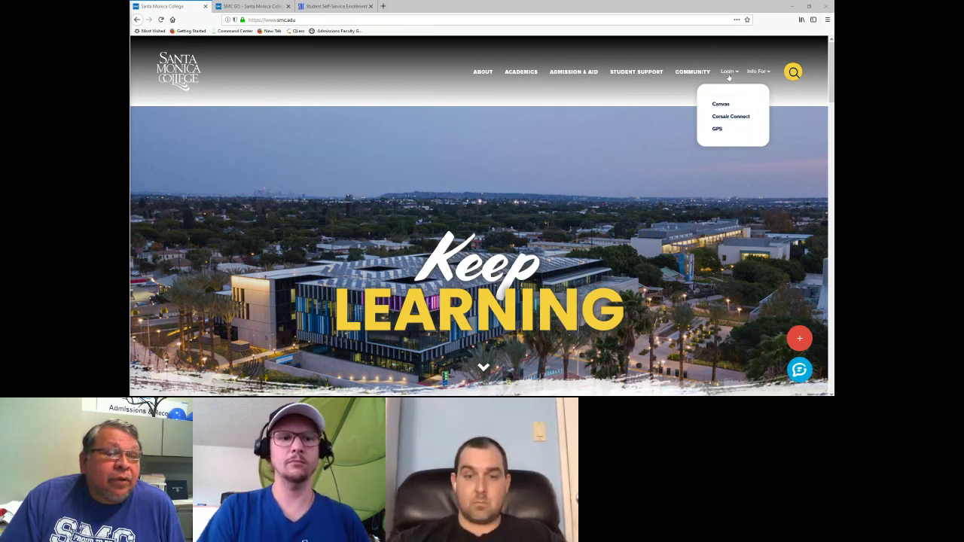
{"action": "left_click", "coordinate": [731, 116]}
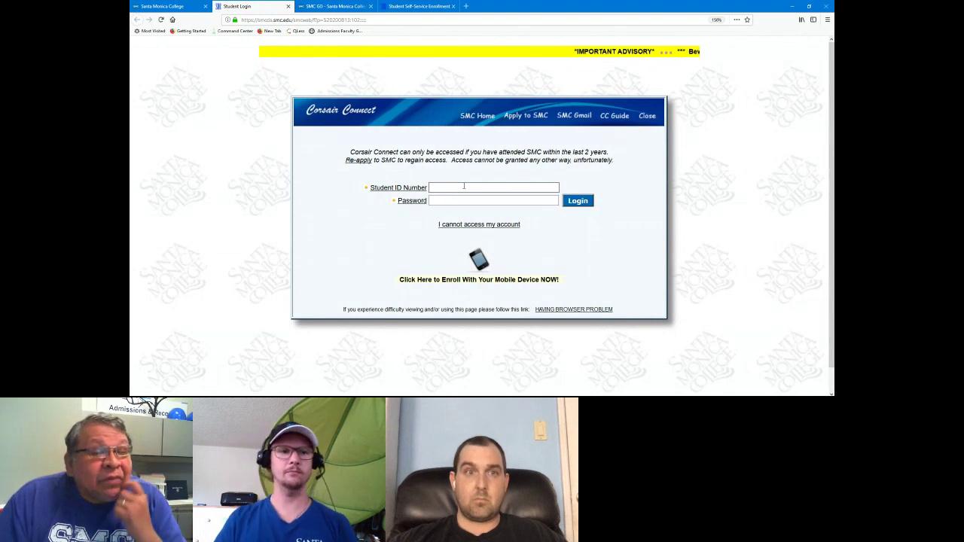
Step: Sign in to Corsair Connect with the student ID number and password
{"action": "left_click", "coordinate": [464, 187]}
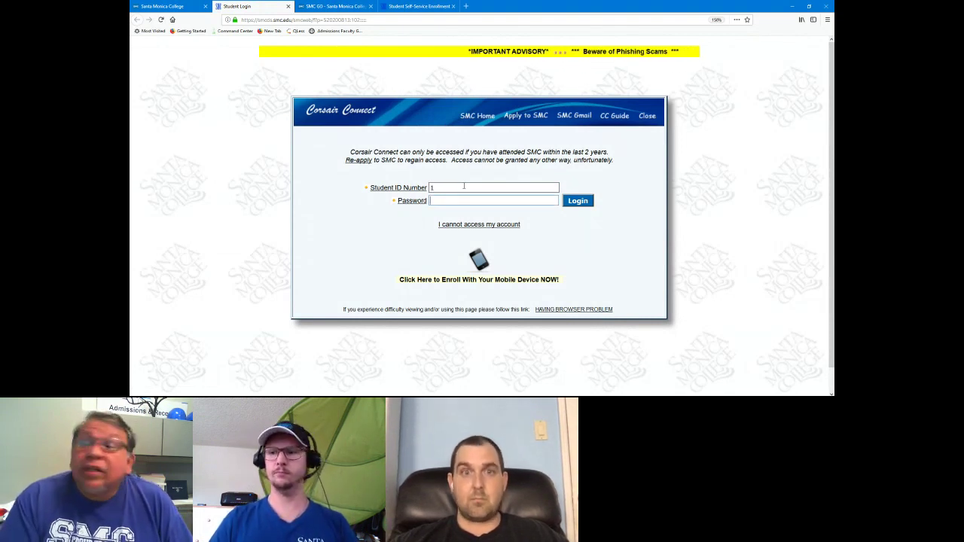
{"action": "type", "text": "*******"}
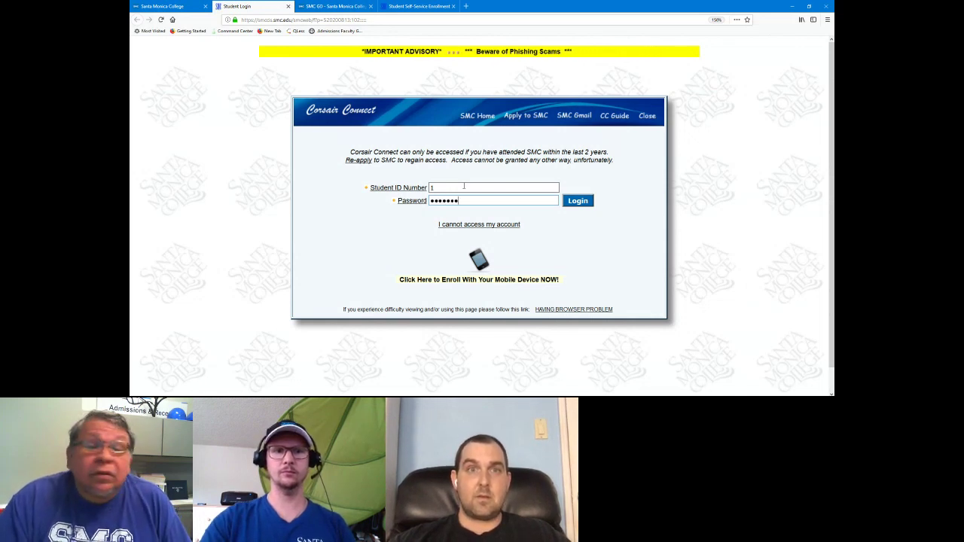
{"action": "type", "text": "*"}
{"action": "key", "text": "Return"}
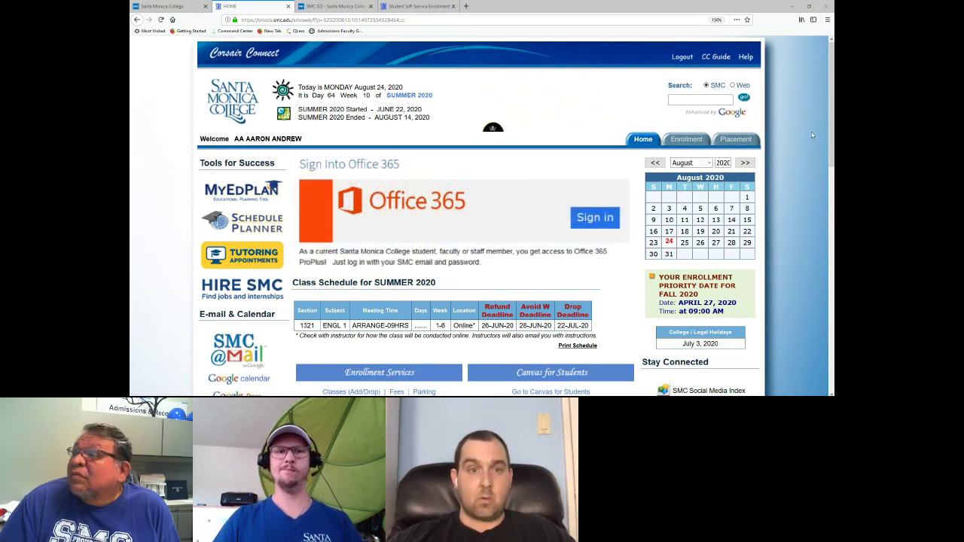
{"action": "left_click_drag", "start_coordinate": [831, 137], "coordinate": [831, 166]}
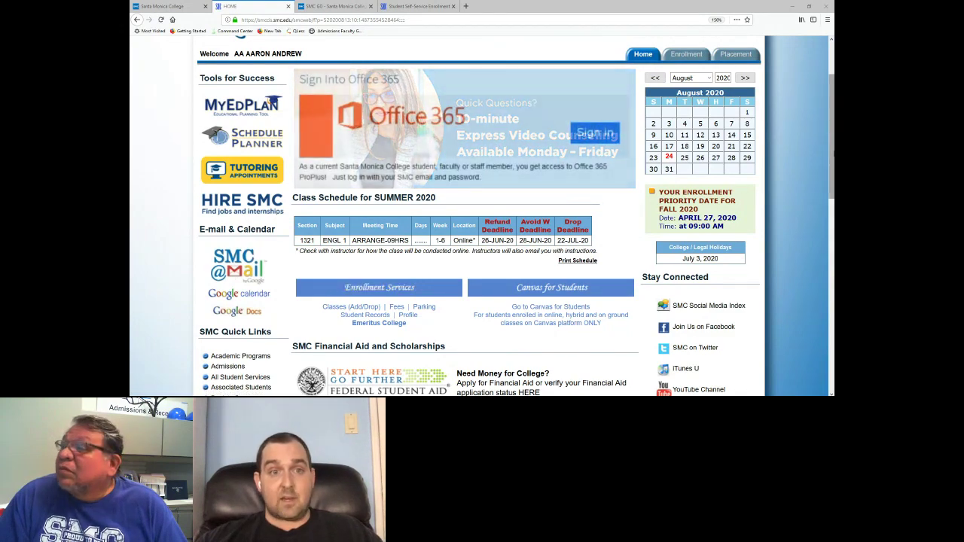
{"action": "scroll", "coordinate": [832, 205], "scroll_direction": "down", "scroll_amount": 3}
{"action": "scroll", "coordinate": [319, 169], "scroll_direction": "down", "scroll_amount": 2}
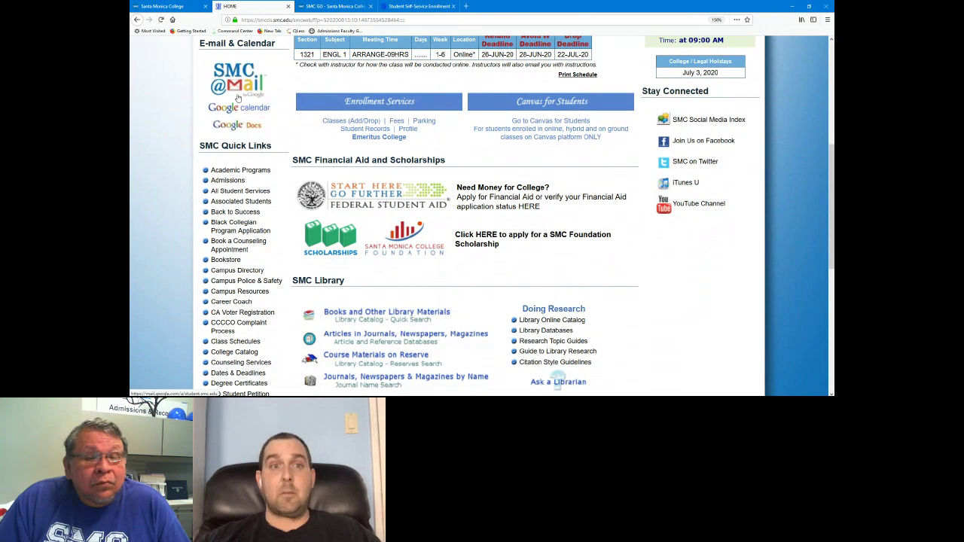
{"action": "left_click", "coordinate": [237, 97]}
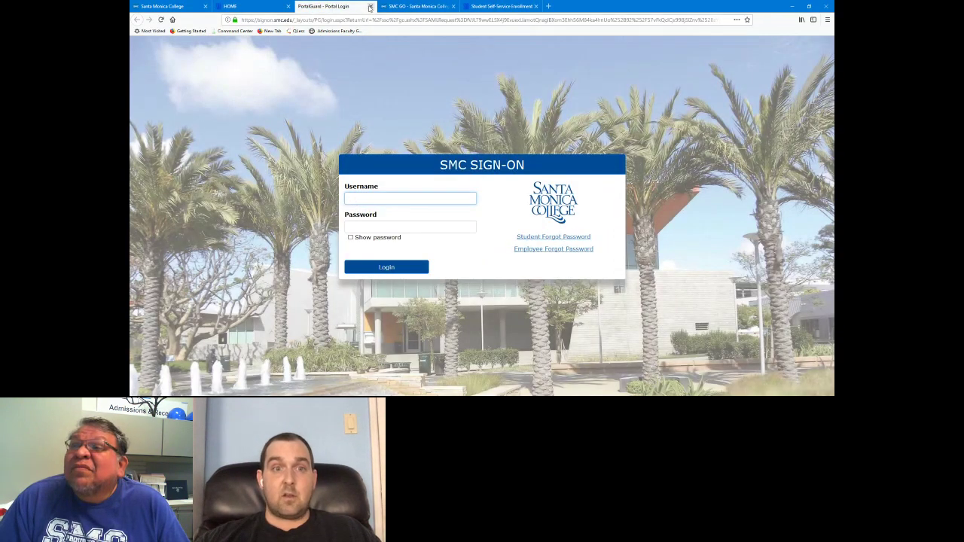
Step: Copy the student's SMC e-mail address from the HOME page into the Sign-On Username field
{"action": "left_click", "coordinate": [242, 9]}
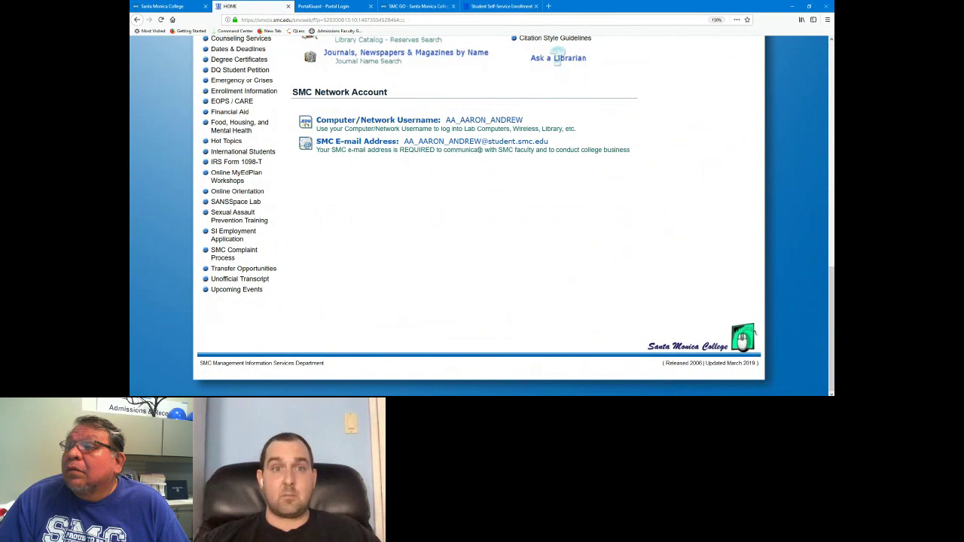
{"action": "left_click_drag", "start_coordinate": [404, 141], "coordinate": [534, 143]}
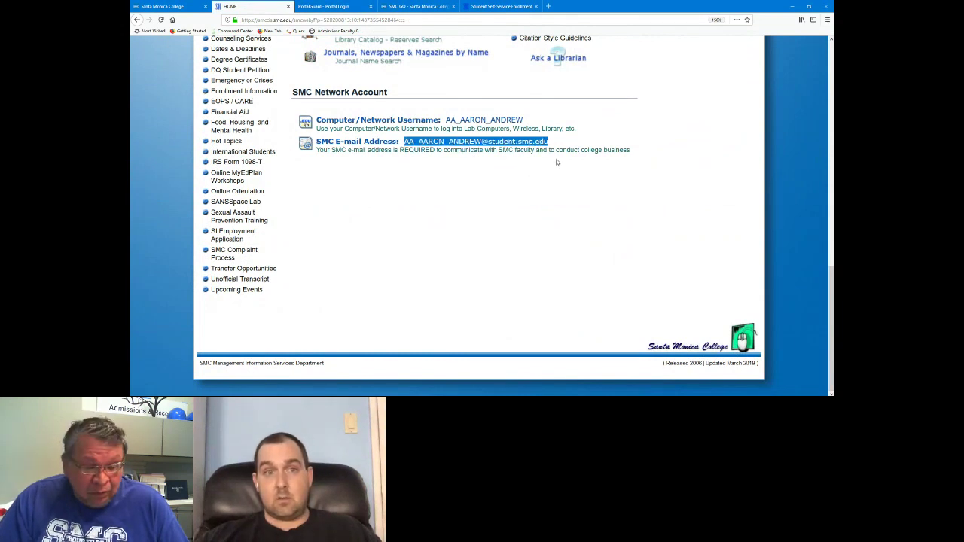
{"action": "left_click", "coordinate": [331, 7]}
{"action": "key", "text": "ctrl+v"}
{"action": "key", "text": "Tab"}
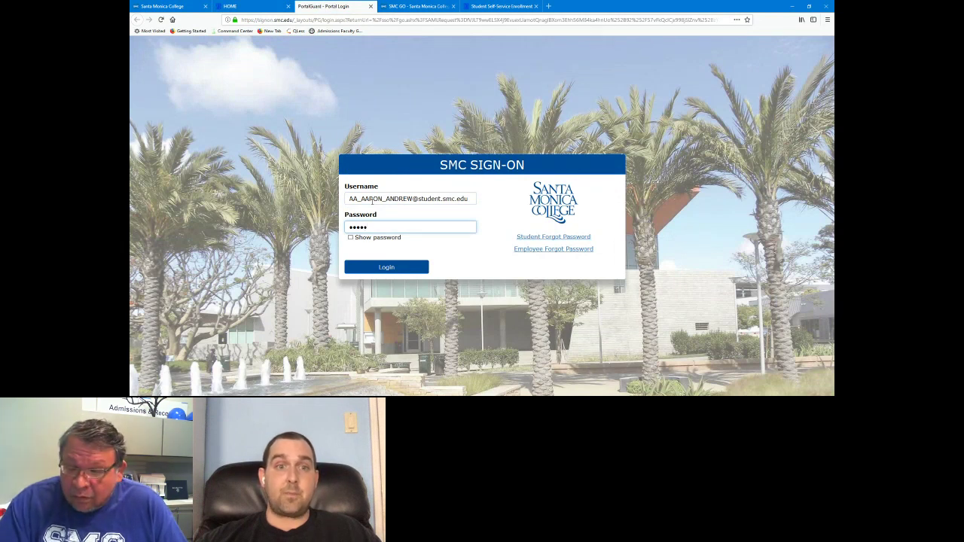
{"action": "key", "text": "Return"}
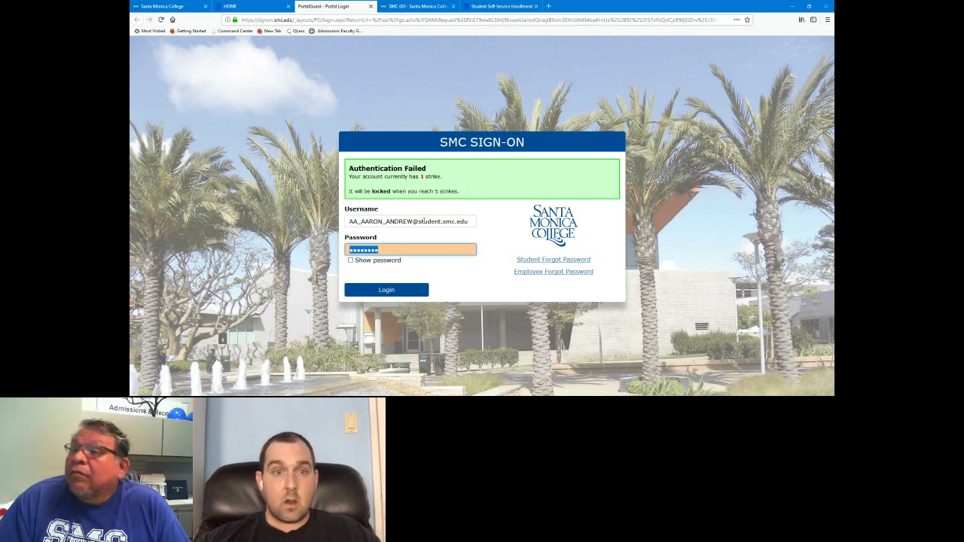
{"action": "left_click_drag", "start_coordinate": [469, 223], "coordinate": [433, 226]}
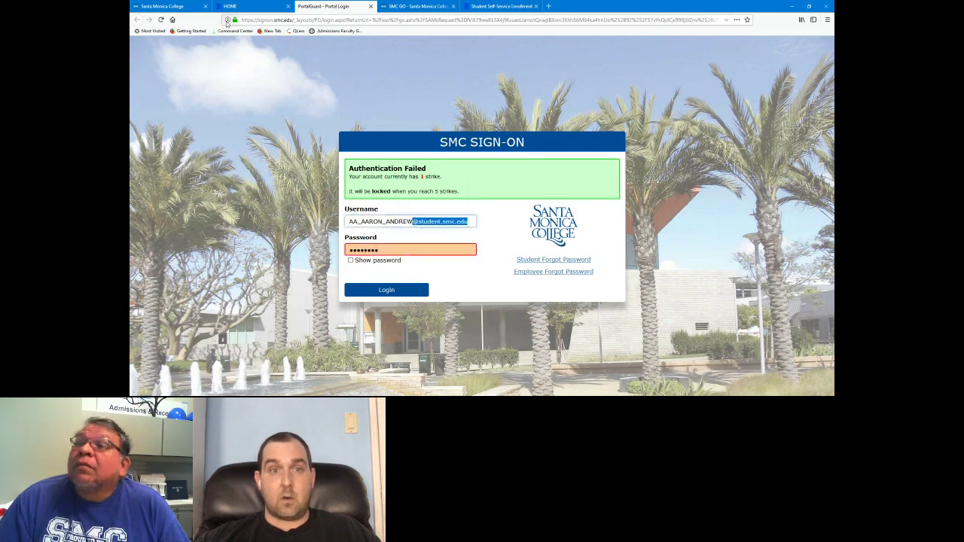
{"action": "key", "text": "BackSpace"}
{"action": "key", "text": "Return"}
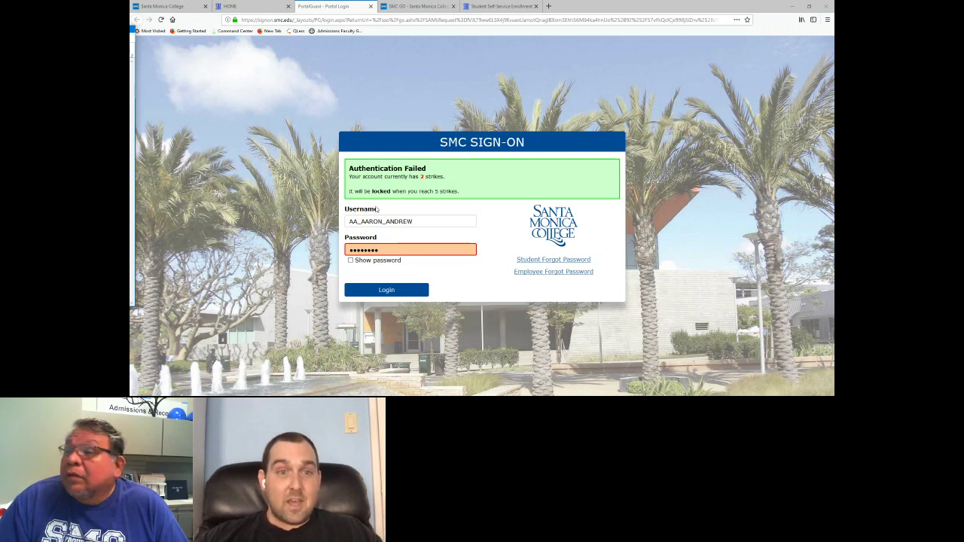
Step: Replace the password with the correct one and sign in to the SMC Gmail inbox
{"action": "key", "text": "alt+Tab"}
{"action": "type", "text": "*******"}
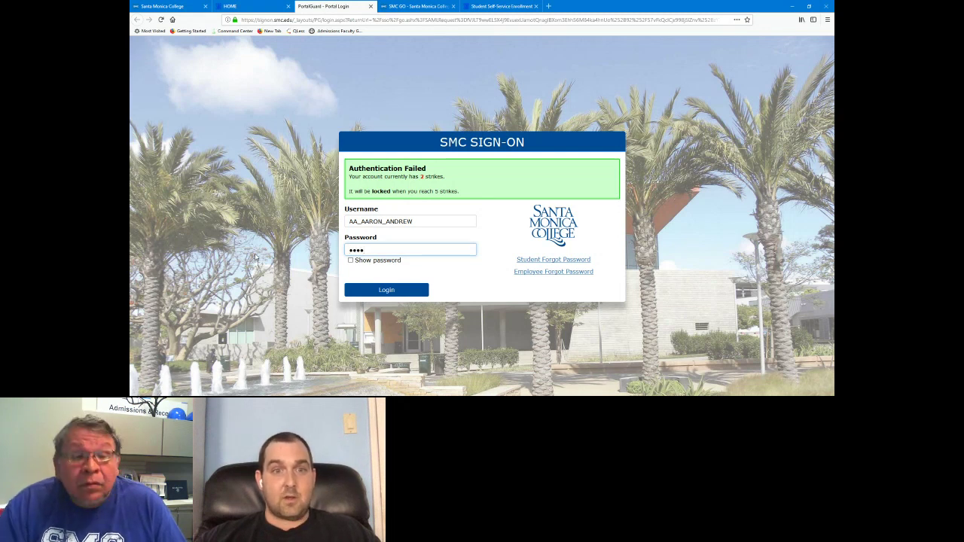
{"action": "key", "text": "Return"}
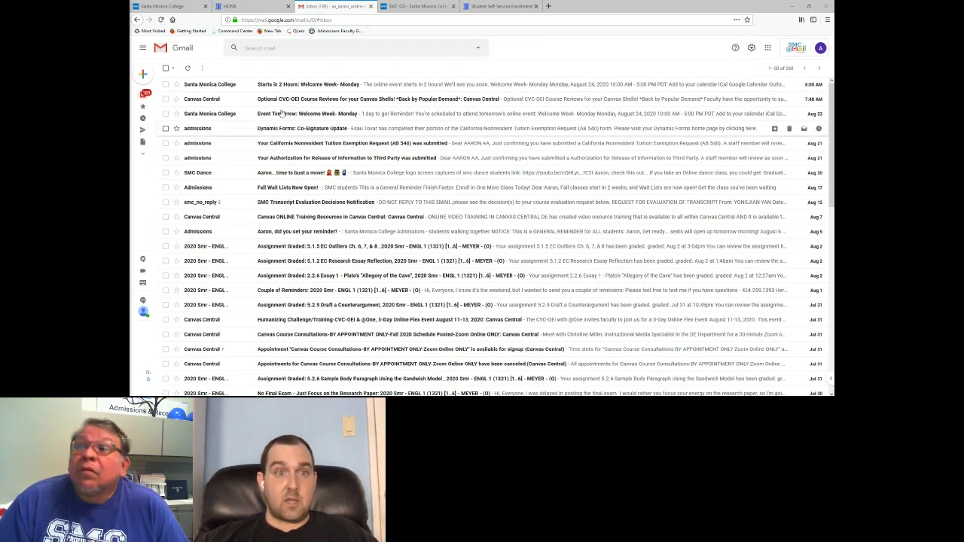
Step: Back in Corsair Connect, switch Enrollment Services to Fall 2020, then return Home
{"action": "left_click", "coordinate": [257, 10]}
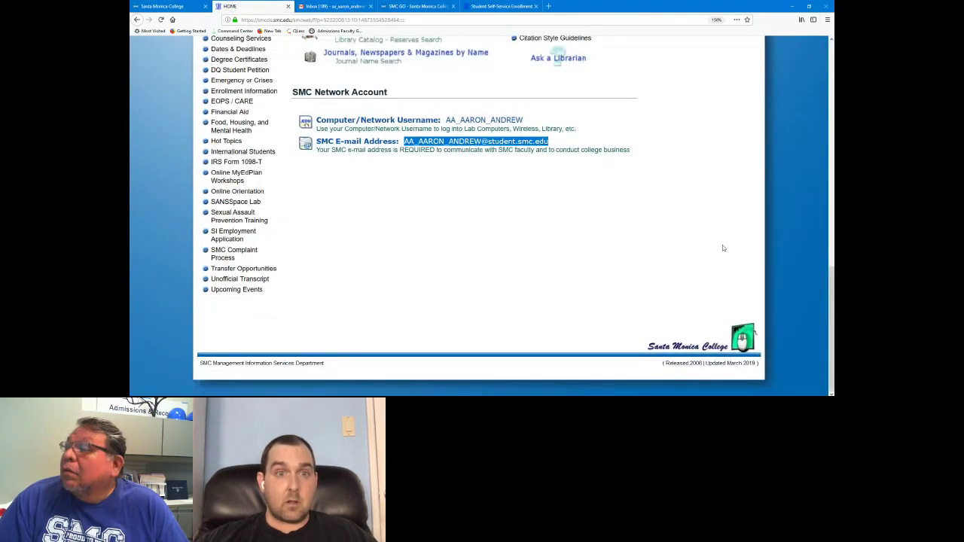
{"action": "left_click_drag", "start_coordinate": [831, 331], "coordinate": [826, 243]}
{"action": "scroll", "coordinate": [826, 242], "scroll_direction": "up", "scroll_amount": 3}
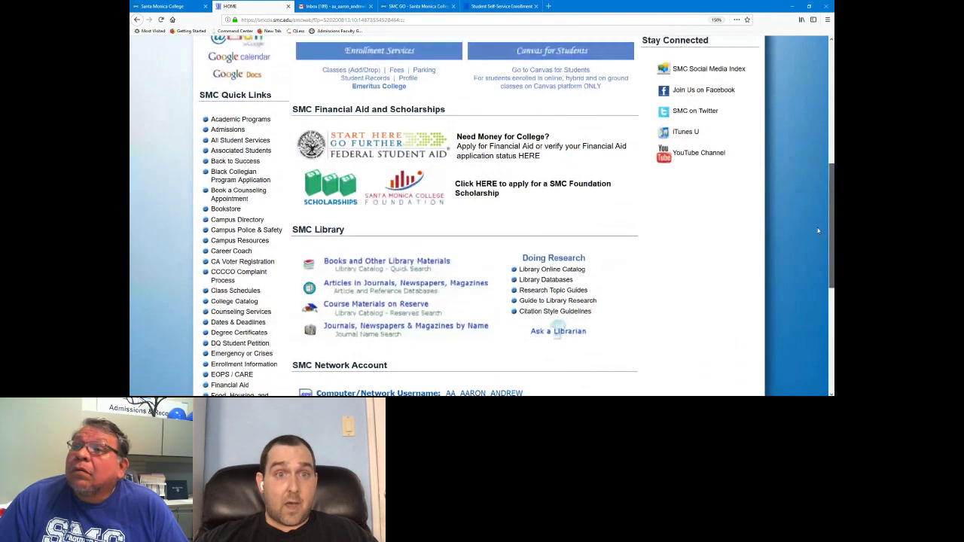
{"action": "left_click", "coordinate": [384, 125]}
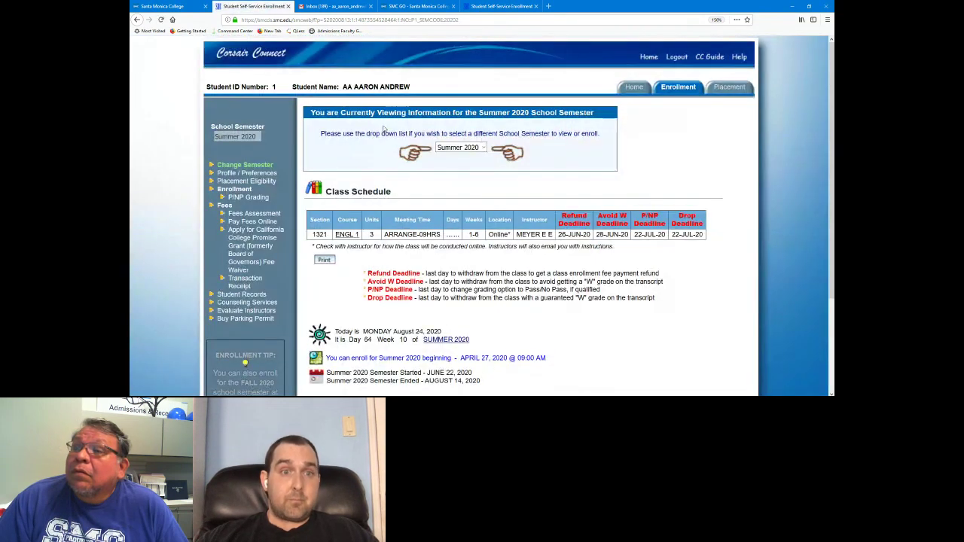
{"action": "left_click", "coordinate": [460, 147]}
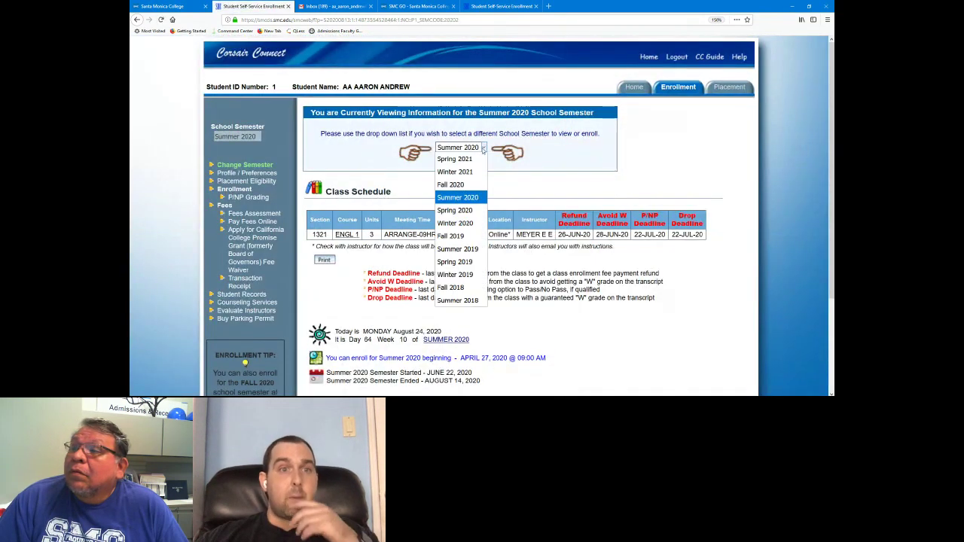
{"action": "left_click", "coordinate": [468, 185]}
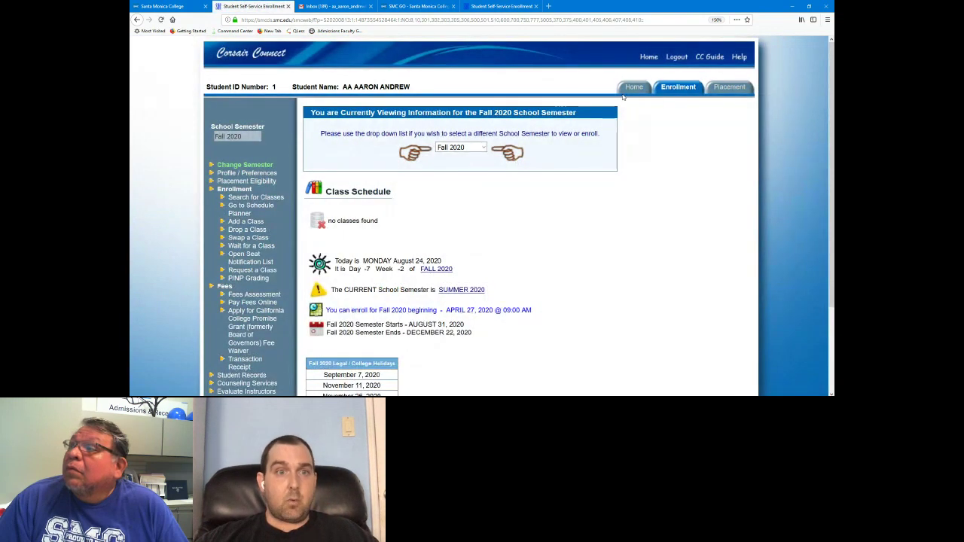
{"action": "left_click", "coordinate": [633, 88]}
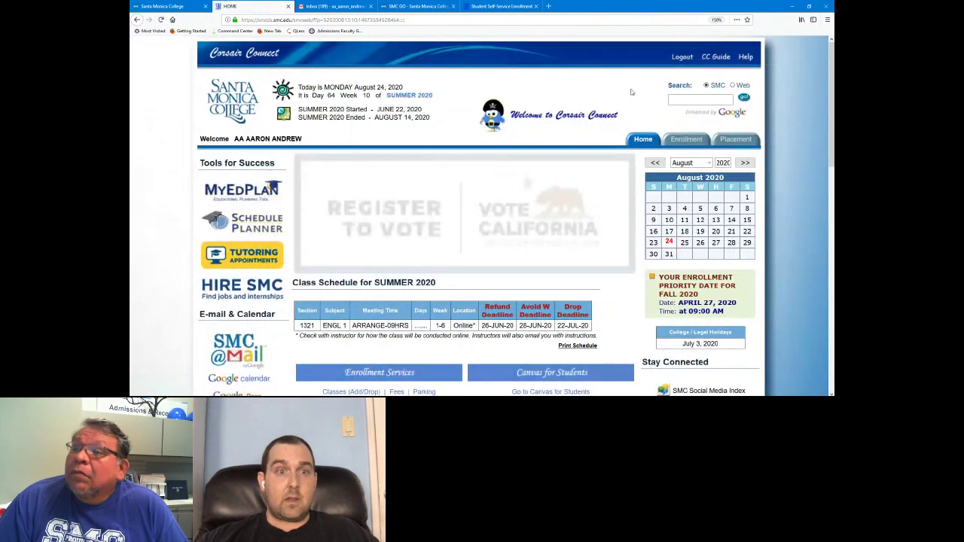
Step: Open the Financial Aid link under SMC Quick Links to reach the 2020-2021 aid year
{"action": "left_click_drag", "start_coordinate": [833, 98], "coordinate": [833, 279]}
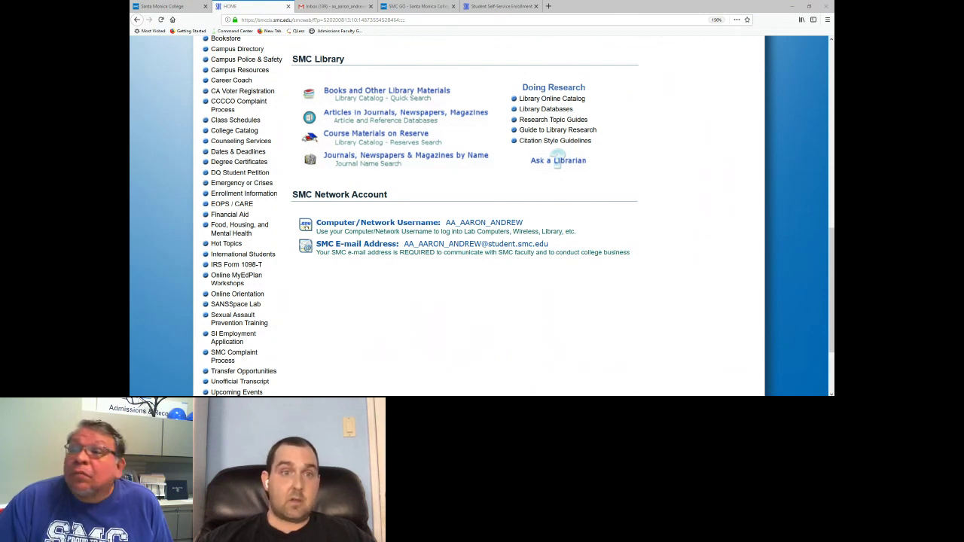
{"action": "left_click", "coordinate": [233, 154]}
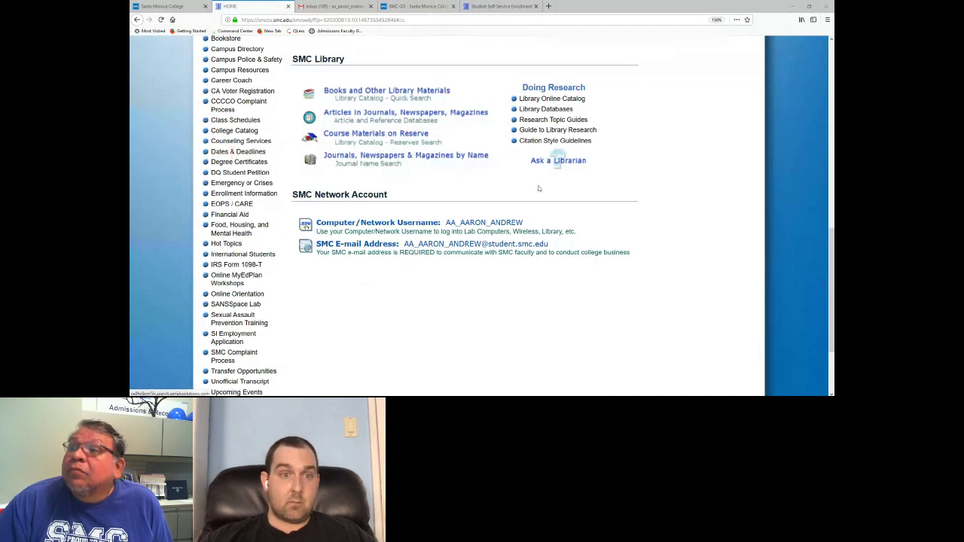
{"action": "left_click", "coordinate": [227, 215]}
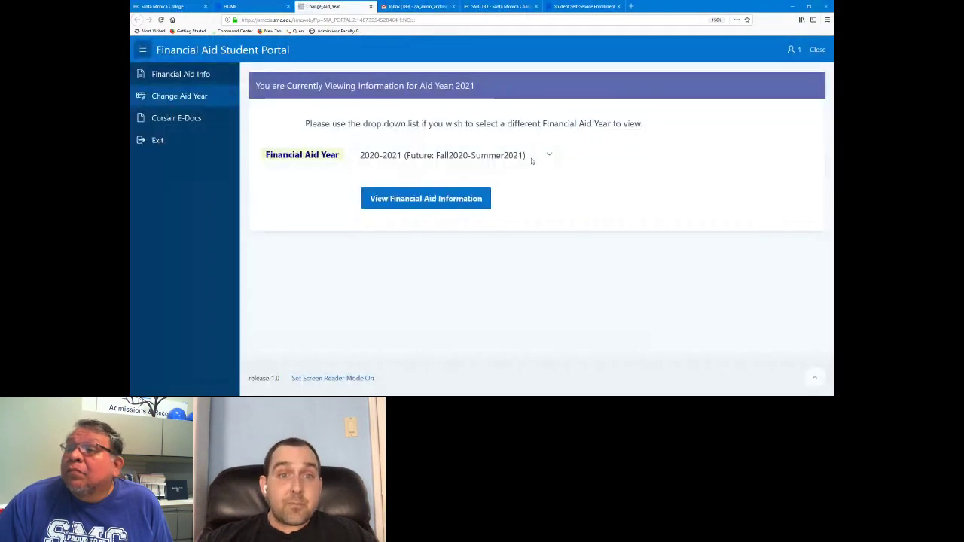
Step: View the 2020-2021 financial aid information and review the FAFSA and Dream Act statuses
{"action": "left_click", "coordinate": [433, 200]}
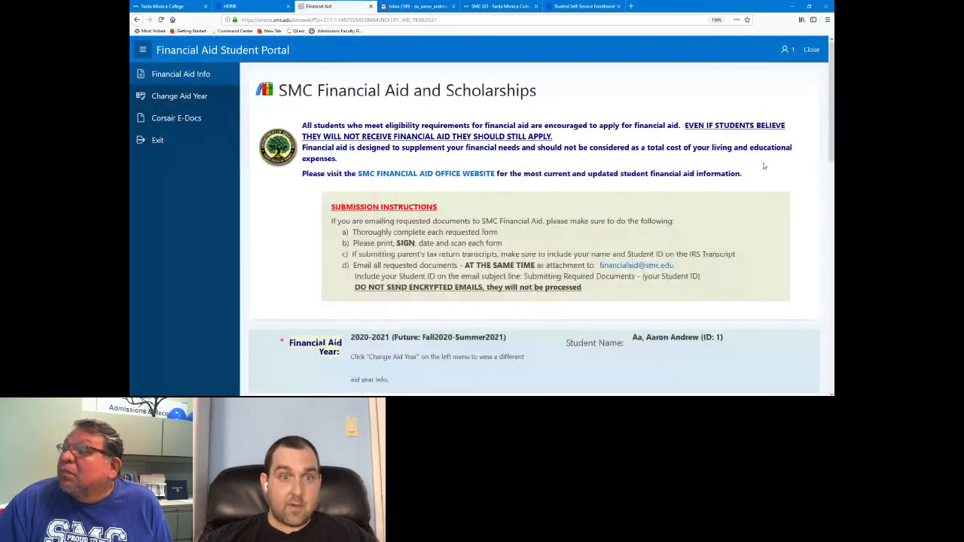
{"action": "left_click_drag", "start_coordinate": [830, 125], "coordinate": [818, 247]}
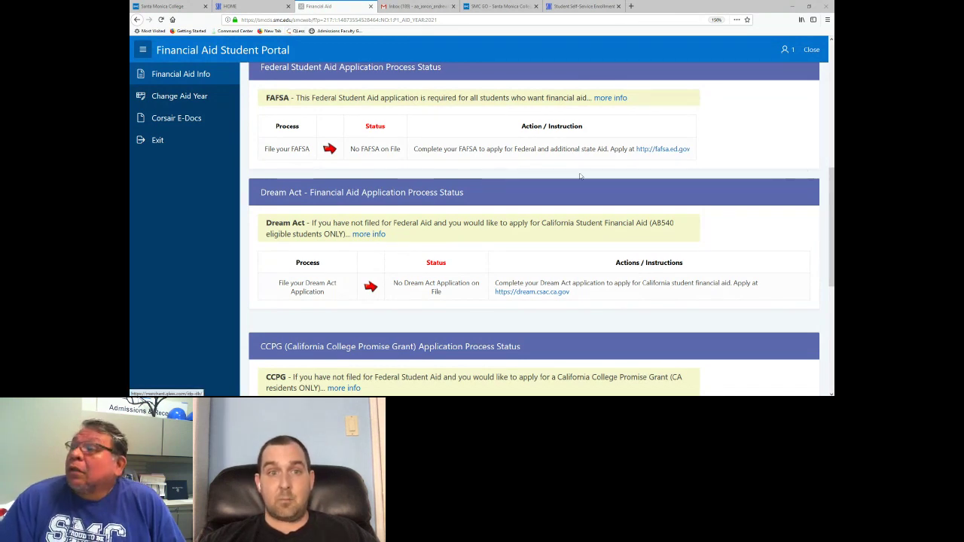
{"action": "left_click_drag", "start_coordinate": [830, 173], "coordinate": [822, 66]}
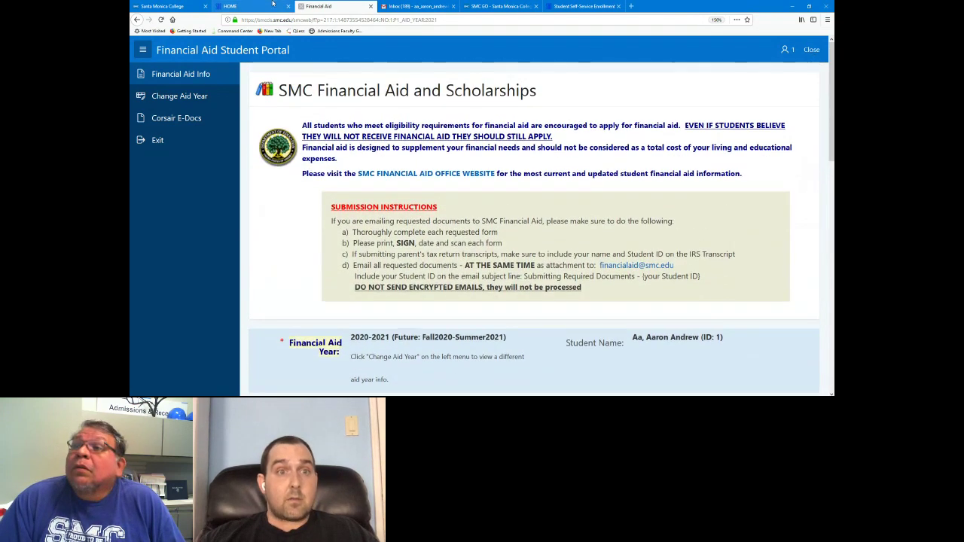
Step: From the HOME tab, open Enrollment Services and select the Fall 2020 semester
{"action": "left_click", "coordinate": [261, 7]}
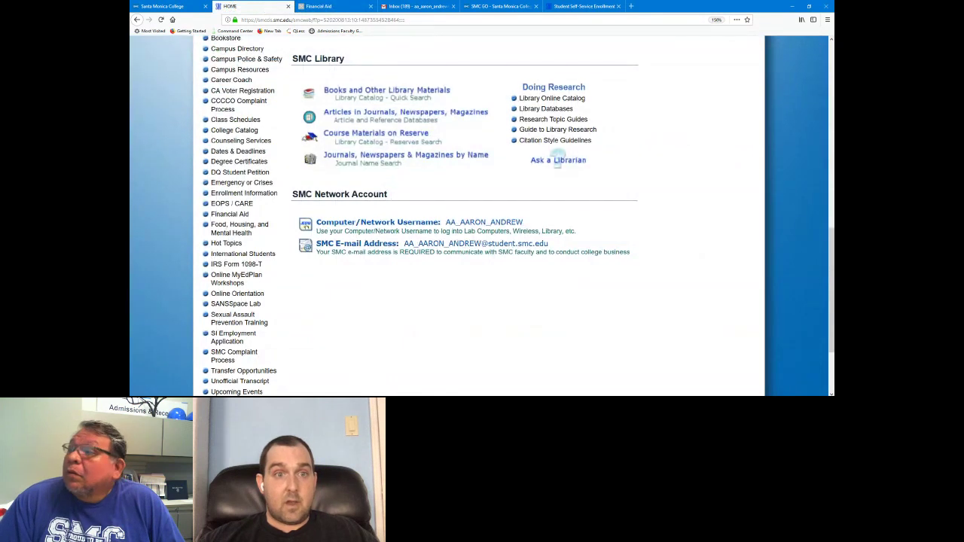
{"action": "scroll", "coordinate": [565, 160], "scroll_direction": "up", "scroll_amount": 5}
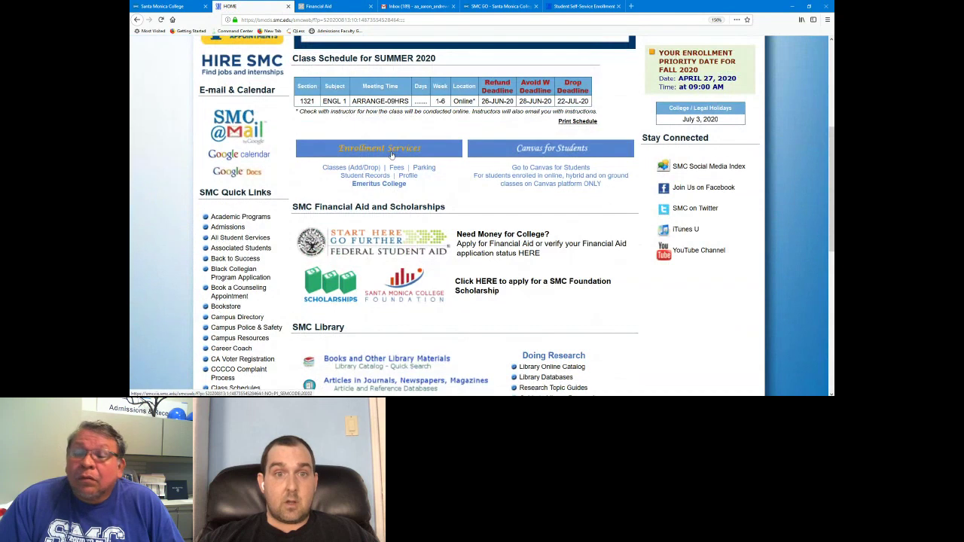
{"action": "left_click", "coordinate": [391, 154]}
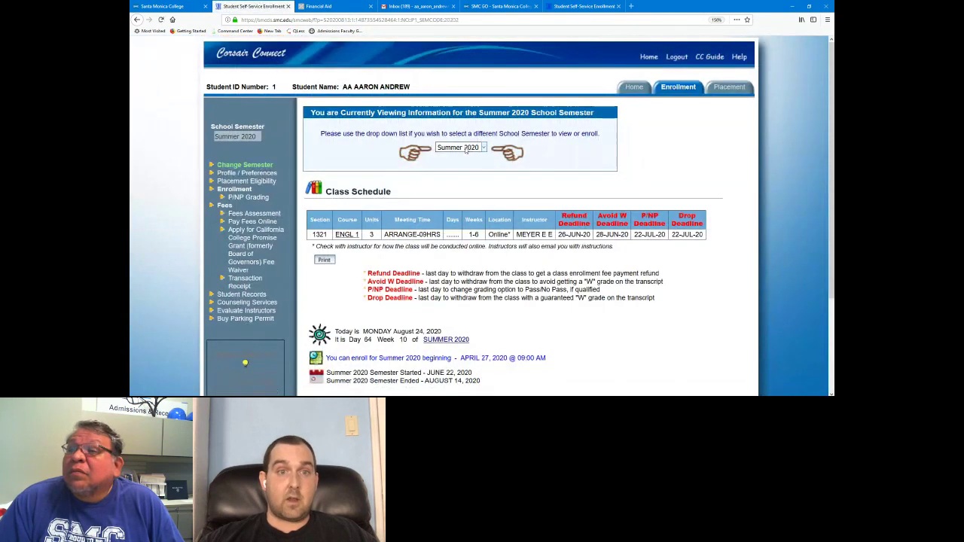
{"action": "left_click", "coordinate": [461, 148]}
{"action": "left_click", "coordinate": [475, 184]}
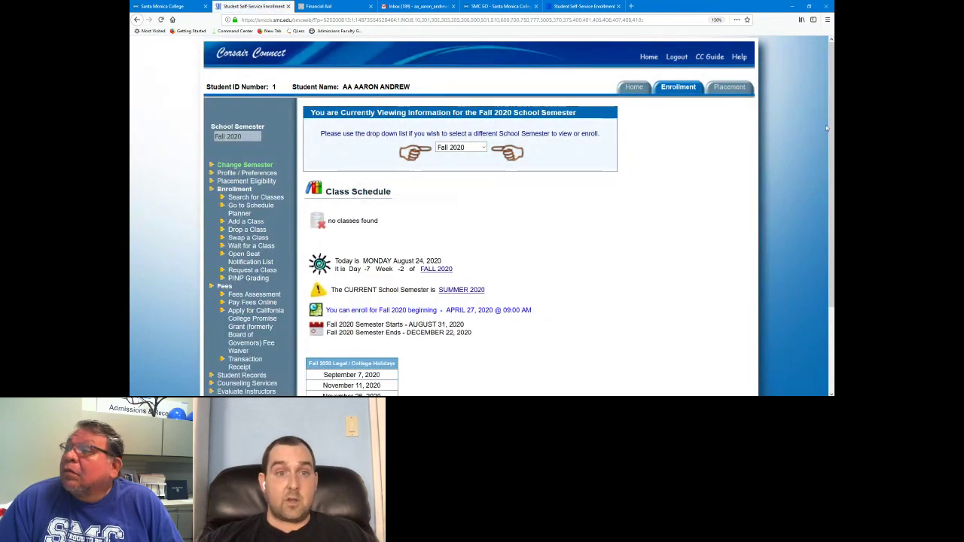
{"action": "scroll", "coordinate": [826, 141], "scroll_direction": "down", "scroll_amount": 1}
{"action": "scroll", "coordinate": [824, 147], "scroll_direction": "down", "scroll_amount": 1}
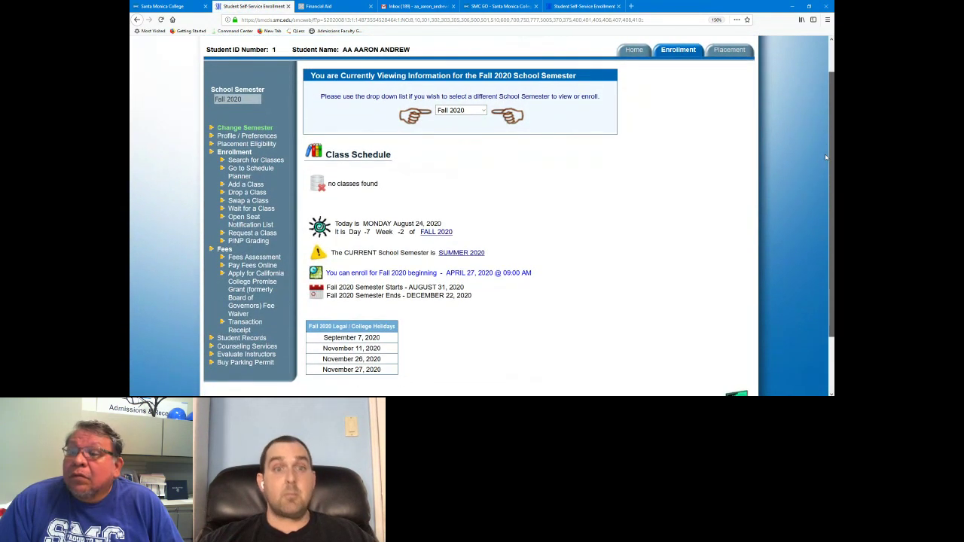
{"action": "left_click", "coordinate": [452, 113]}
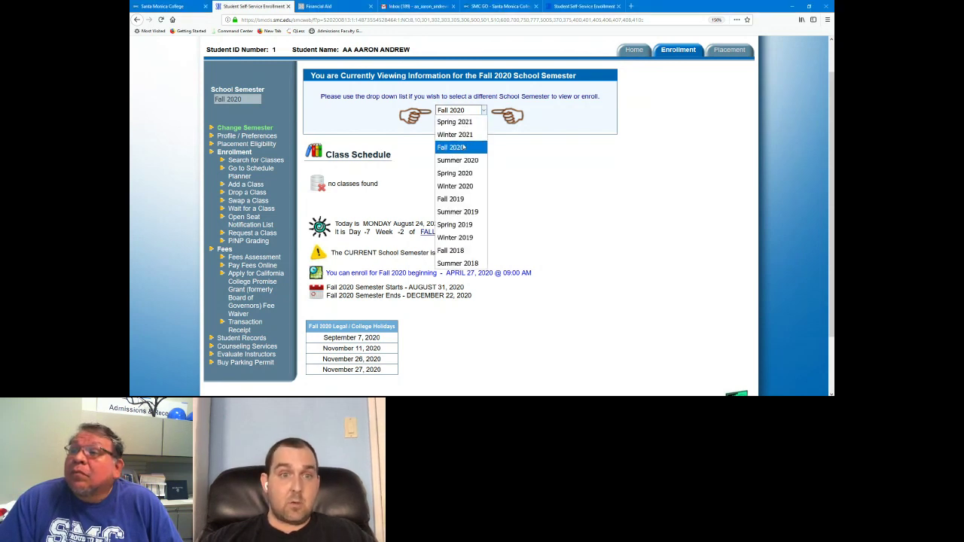
{"action": "left_click", "coordinate": [458, 160]}
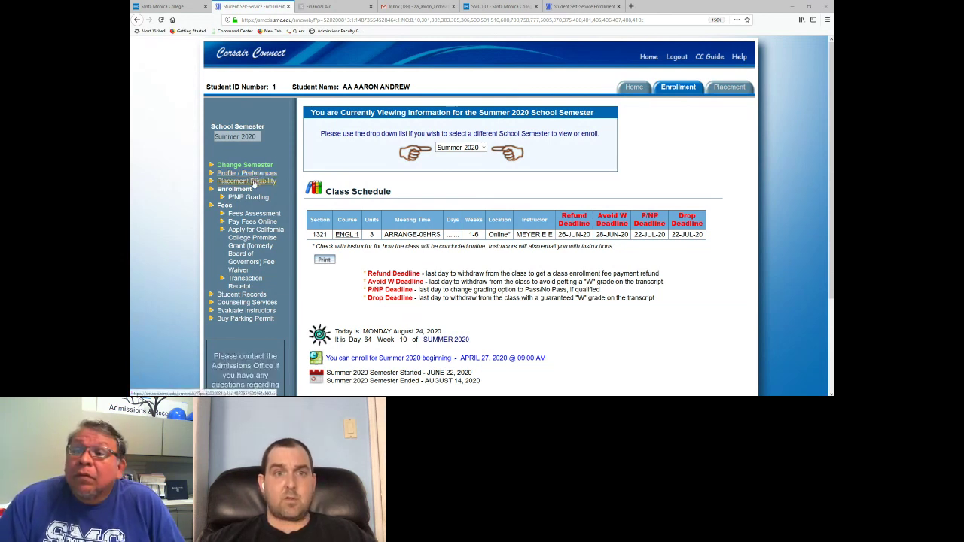
{"action": "left_click", "coordinate": [442, 149]}
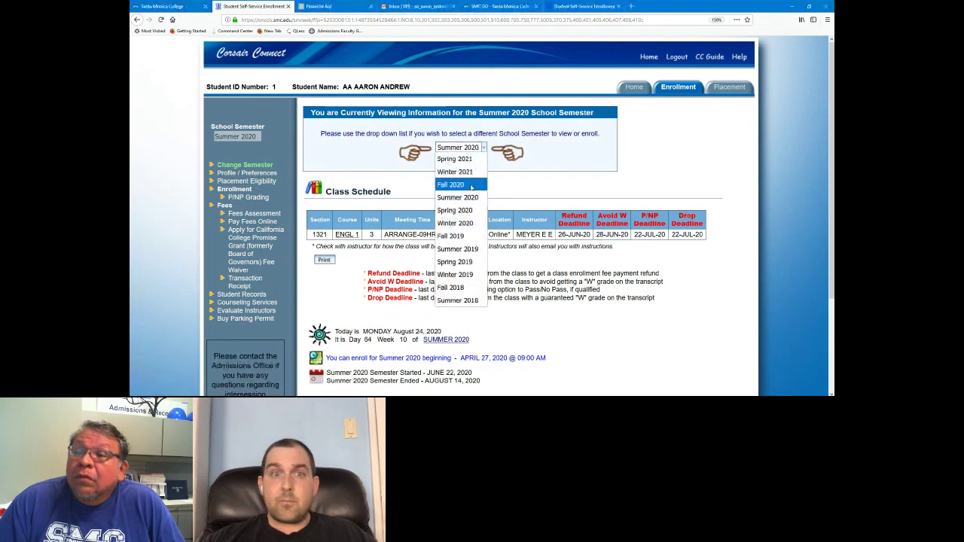
{"action": "left_click", "coordinate": [471, 187]}
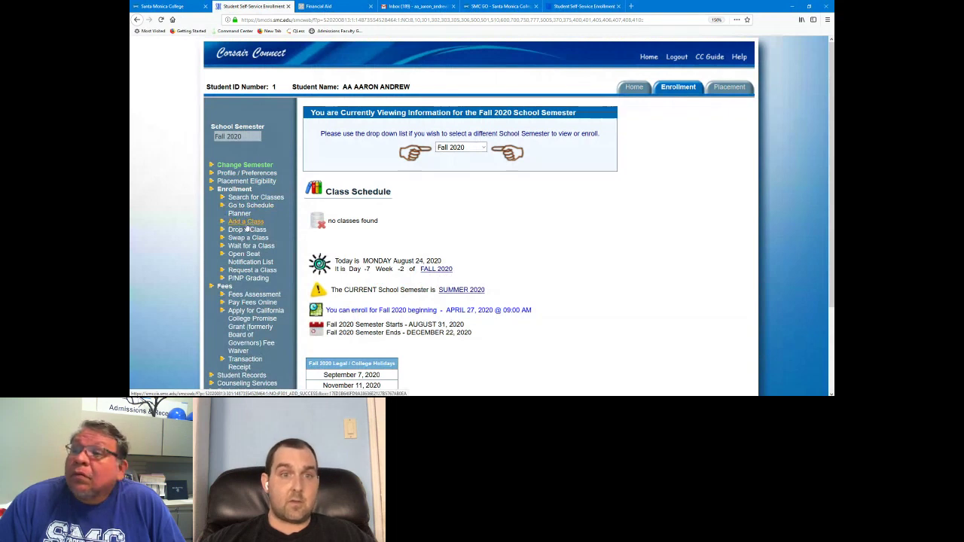
Step: Open the Fall 2020 Add a Class page from the Enrollment menu
{"action": "left_click", "coordinate": [246, 223]}
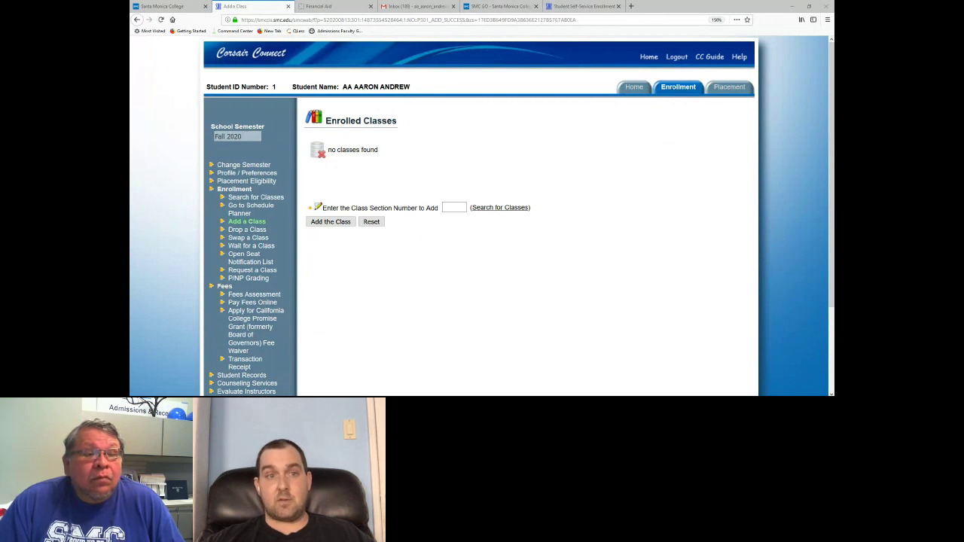
Step: View the Swap a Class page, then the Fall 2020 Wait for a Class page with no wait-listed classes
{"action": "left_click", "coordinate": [250, 238]}
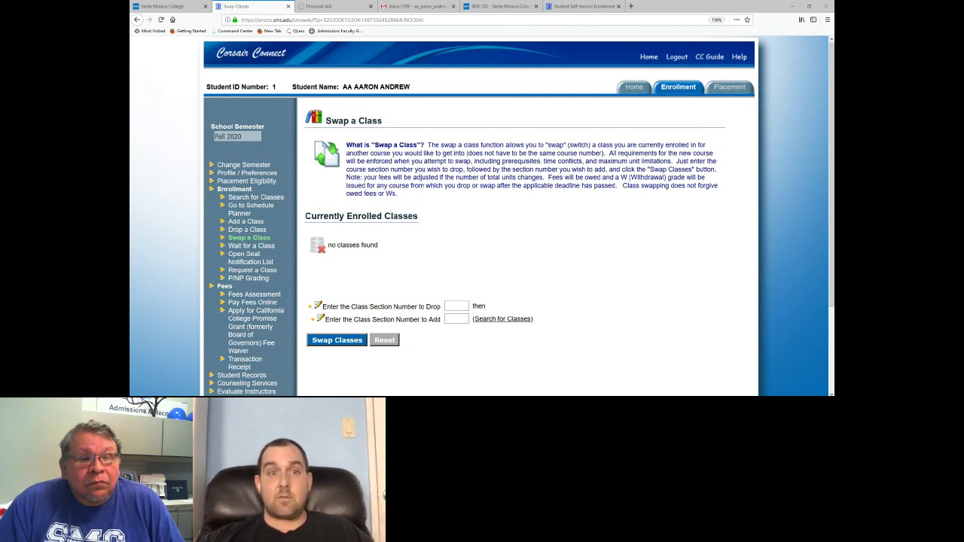
{"action": "left_click", "coordinate": [253, 246]}
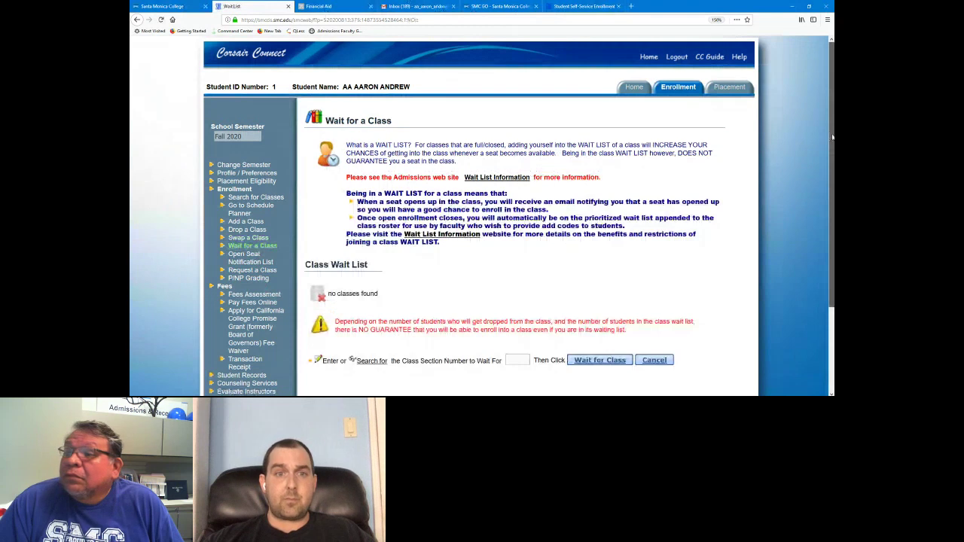
{"action": "scroll", "coordinate": [832, 136], "scroll_direction": "down", "scroll_amount": 1}
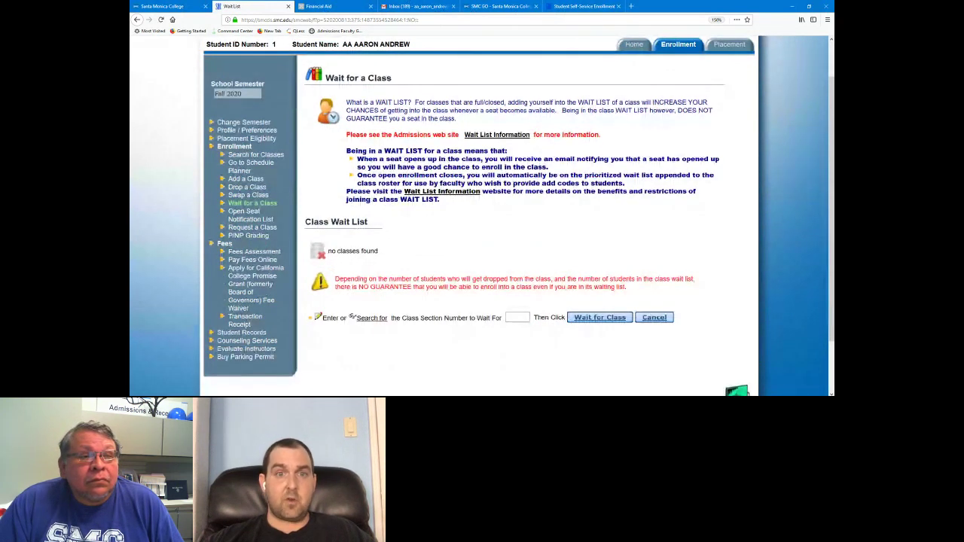